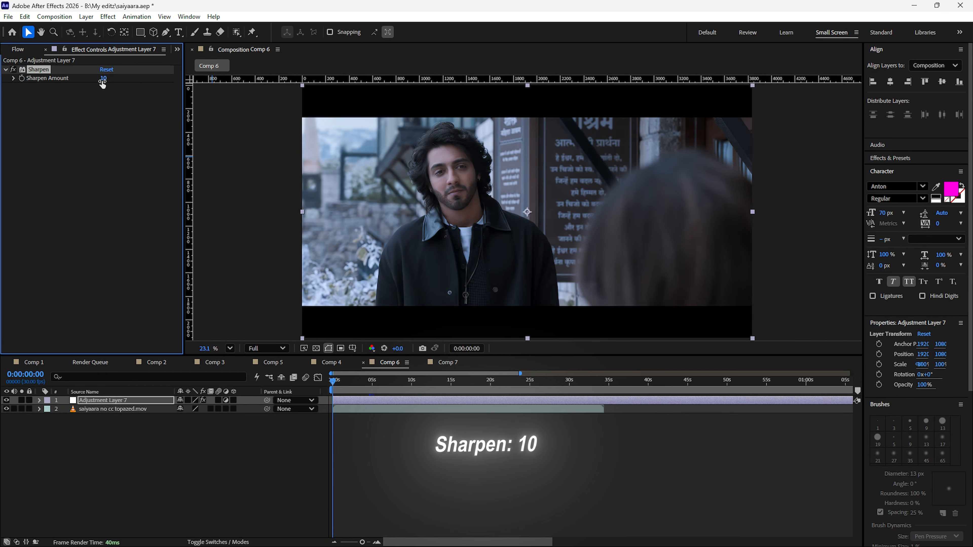
Apply the Unsharp Mask effect to Adjustment Layer 7 and collapse its Amount and Radius sliders.
{"action": "left_click", "coordinate": [122, 401]}
{"action": "key", "text": "ctrl+space"}
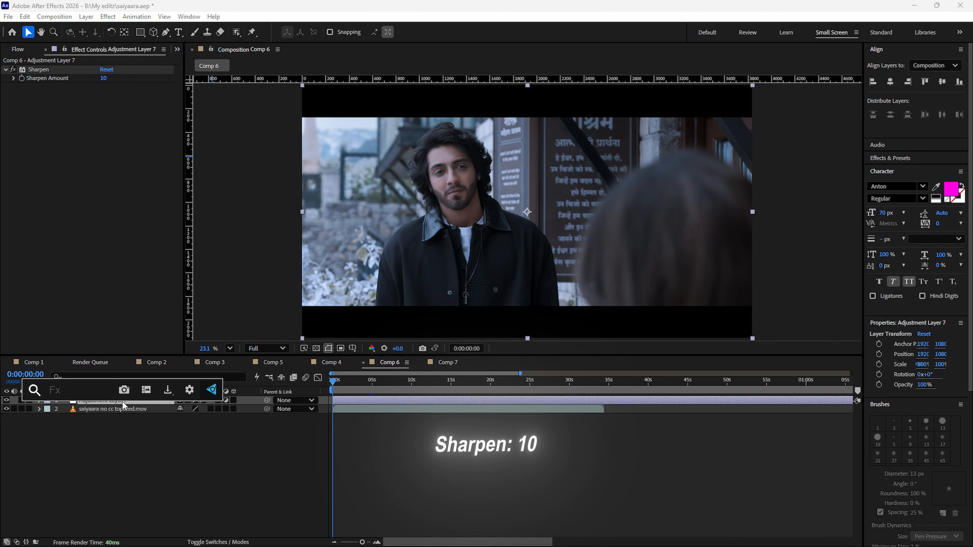
{"action": "type", "text": "unsh"}
{"action": "key", "text": "Return"}
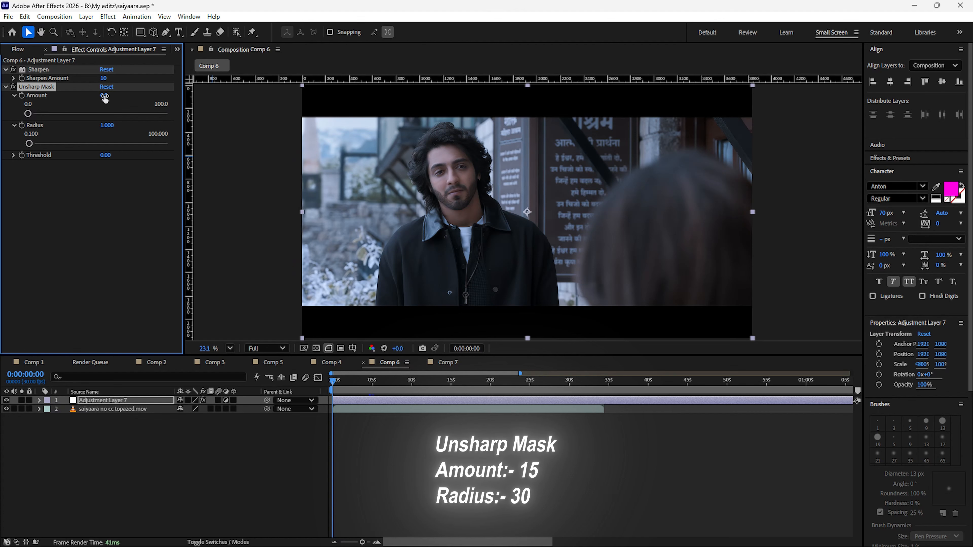
{"action": "left_click", "coordinate": [14, 96]}
{"action": "left_click", "coordinate": [14, 104]}
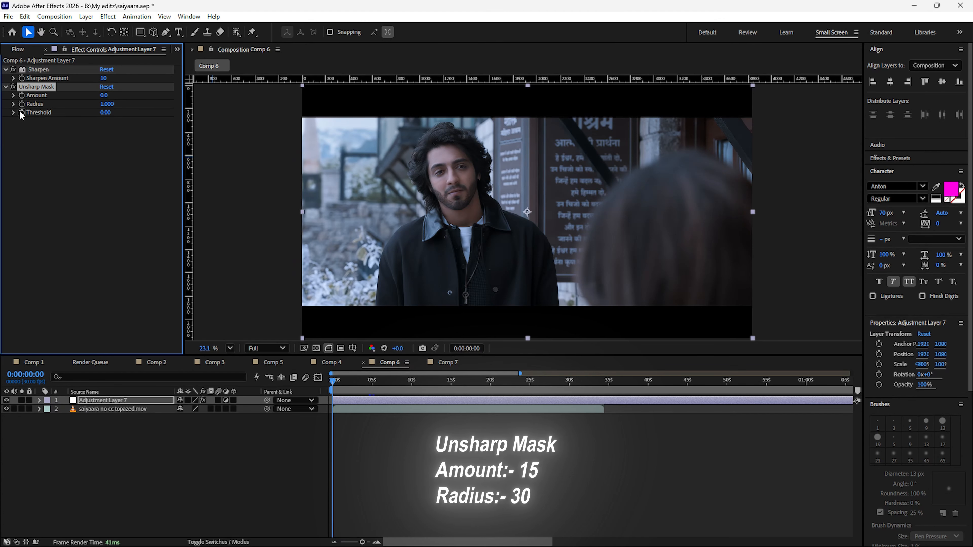
Set the Unsharp Mask amount to 15 and its radius to 30.
{"action": "left_click", "coordinate": [104, 95]}
{"action": "type", "text": "15"}
{"action": "key", "text": "Return"}
{"action": "left_click", "coordinate": [106, 103]}
{"action": "type", "text": "30"}
{"action": "key", "text": "Return"}
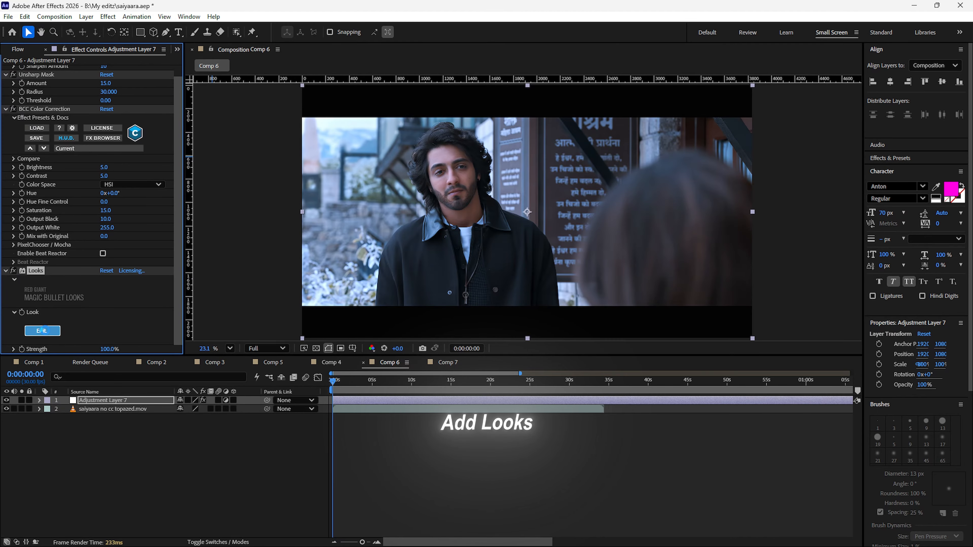
Edit the Looks effect, adding Colorista, S Curve and Exposure tools to the chain in that order.
{"action": "left_click", "coordinate": [42, 330]}
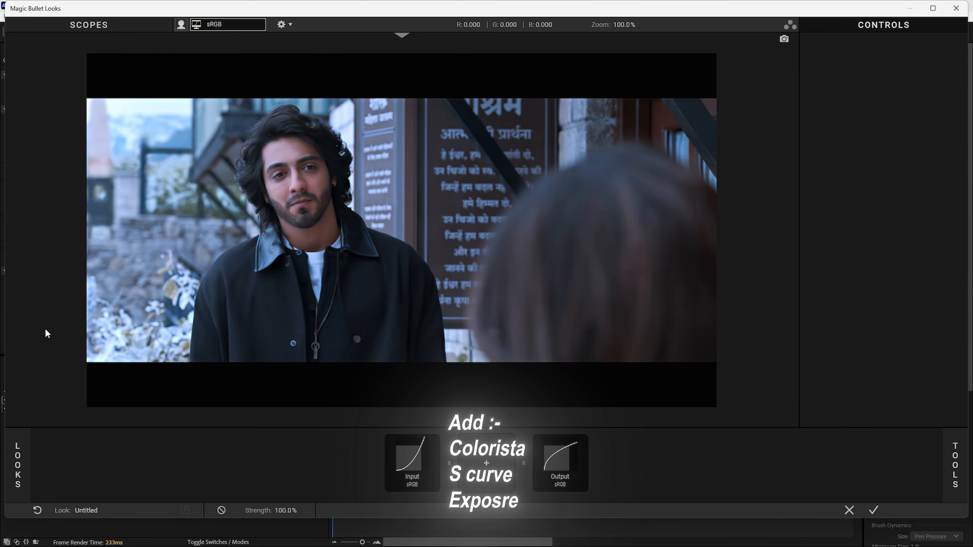
{"action": "left_click", "coordinate": [956, 446]}
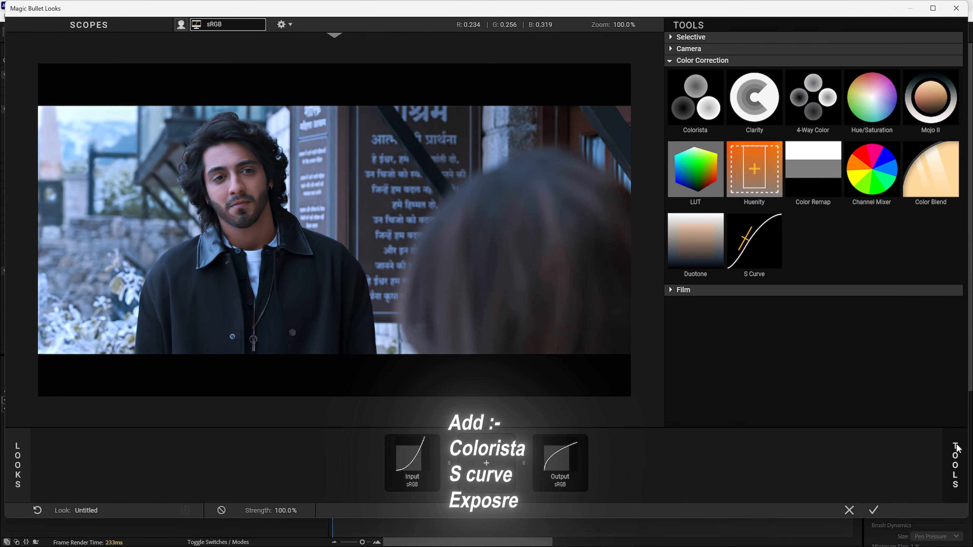
{"action": "double_click", "coordinate": [697, 108]}
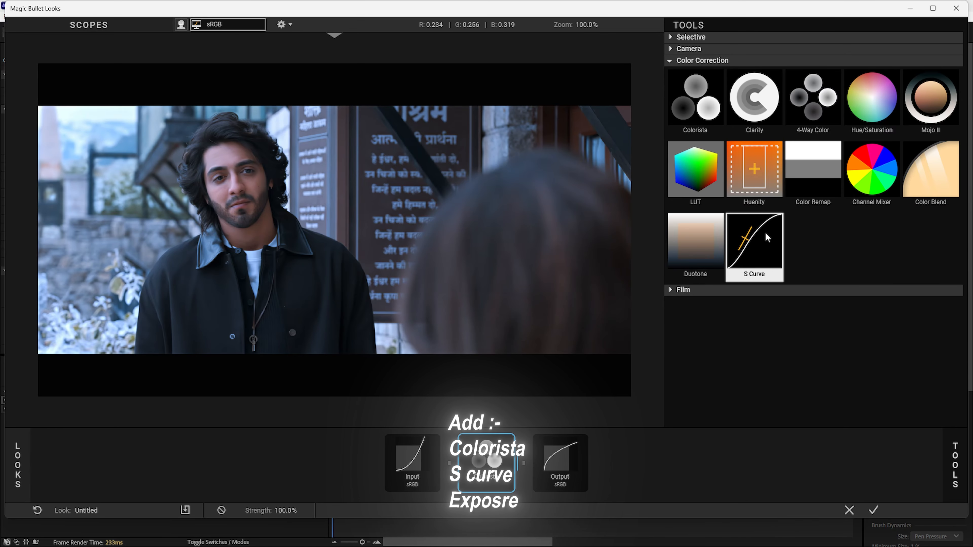
{"action": "double_click", "coordinate": [759, 235]}
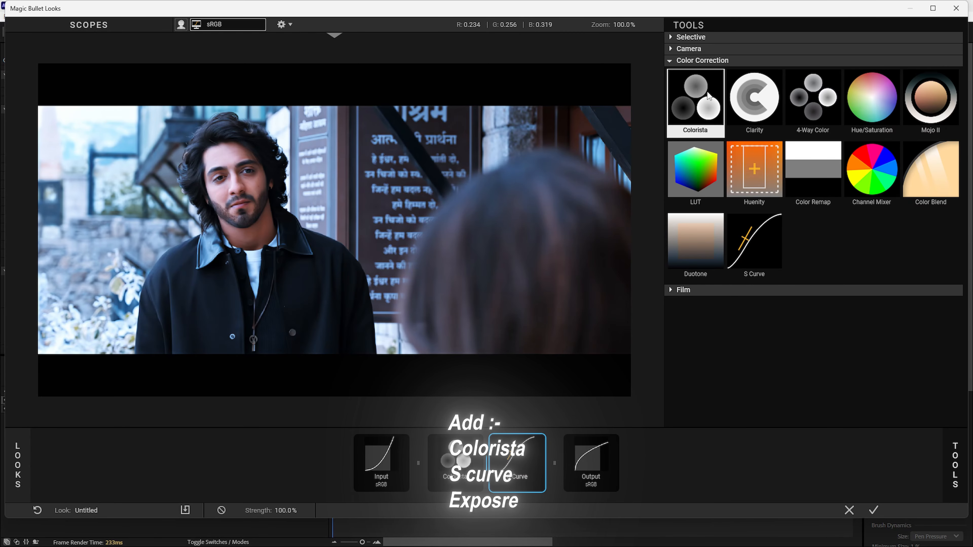
{"action": "left_click", "coordinate": [672, 37]}
{"action": "double_click", "coordinate": [699, 83]}
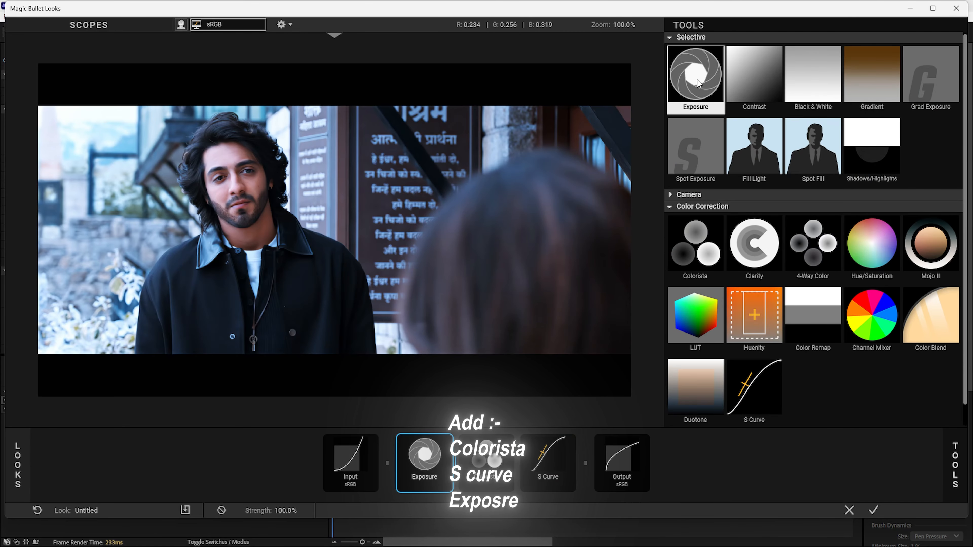
{"action": "left_click_drag", "start_coordinate": [479, 460], "coordinate": [414, 458]}
Set Colorista's exposure to -0.30 and its contrast to -0.22.
{"action": "left_click", "coordinate": [917, 230]}
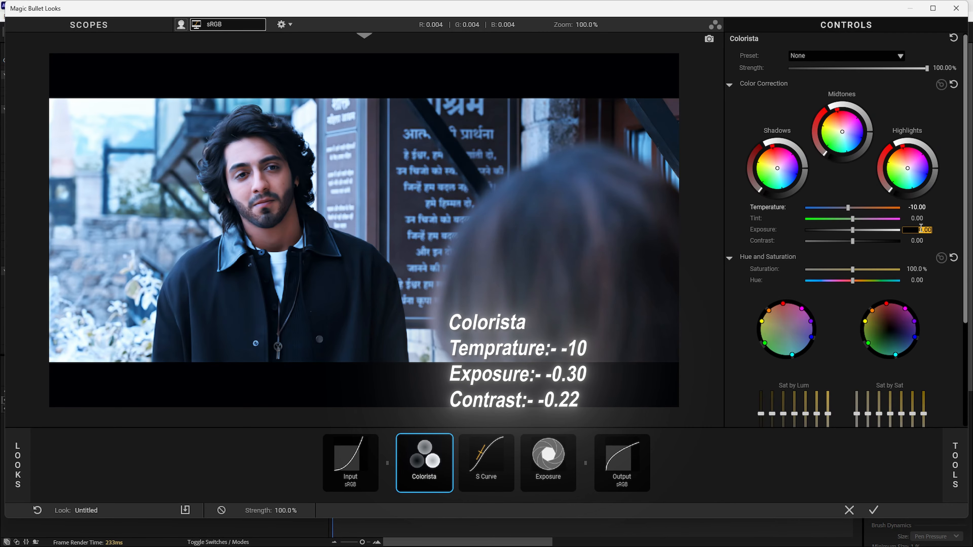
{"action": "type", "text": "-0.30"}
{"action": "key", "text": "Return"}
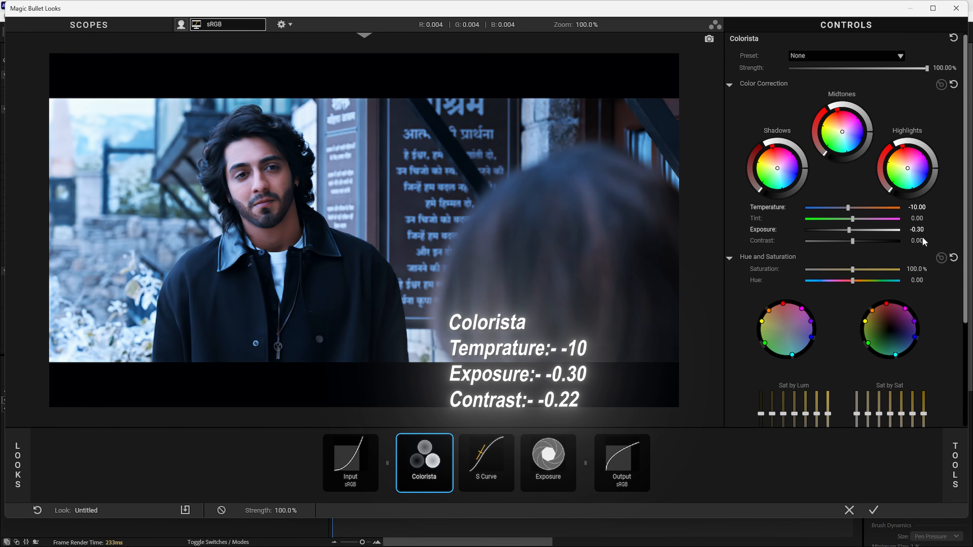
{"action": "left_click", "coordinate": [918, 241]}
{"action": "type", "text": "-0.22"}
{"action": "key", "text": "Return"}
Reveal Colorista's numeric hue and saturation values, setting red hue to 2.5%, red lightness to -10% and orange lightness to -5%.
{"action": "left_click", "coordinate": [942, 258]}
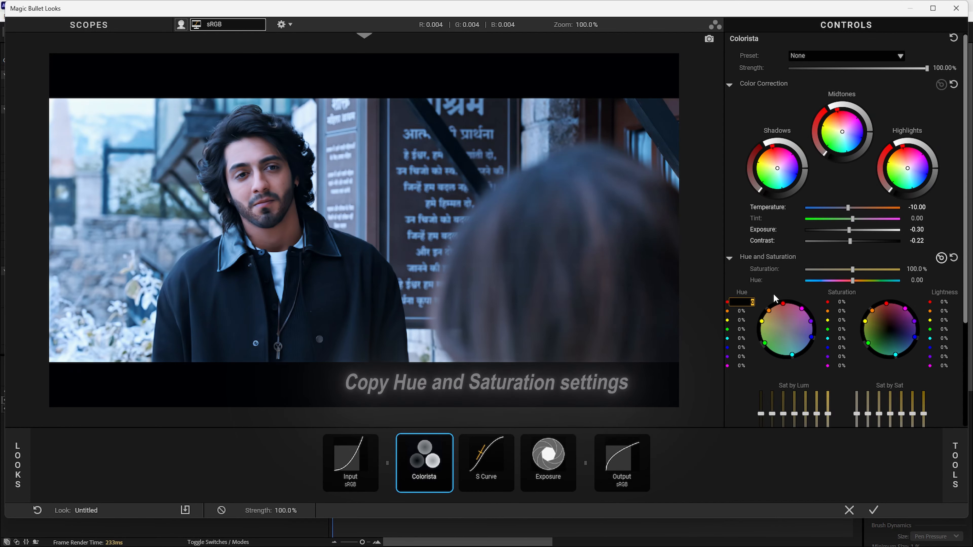
{"action": "type", "text": "0.52"}
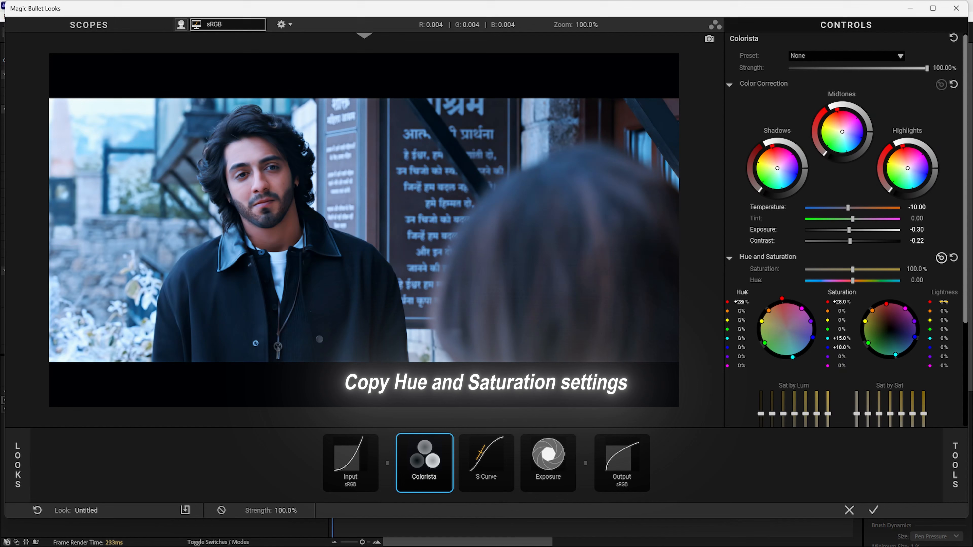
{"action": "left_click", "coordinate": [942, 302]}
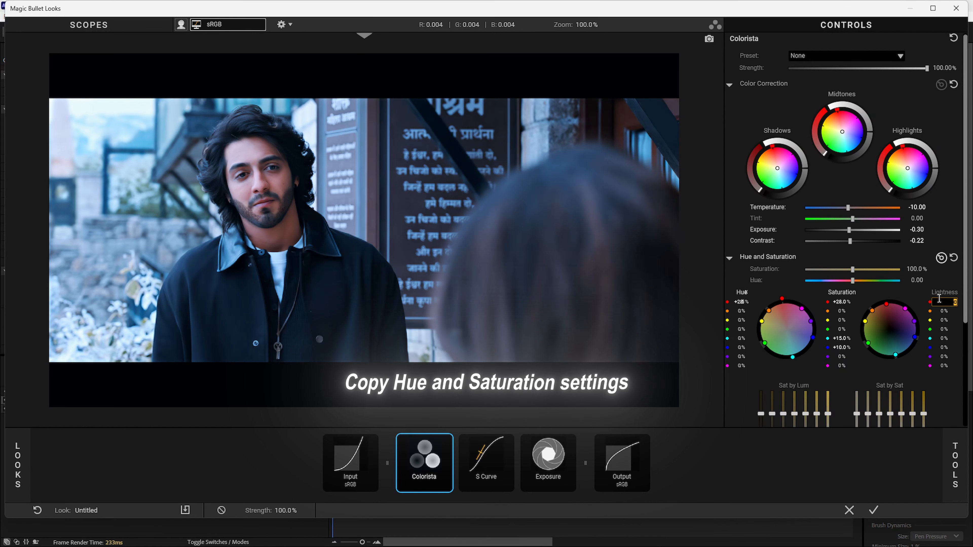
{"action": "type", "text": "-10"}
{"action": "left_click", "coordinate": [946, 310]}
{"action": "type", "text": "-"}
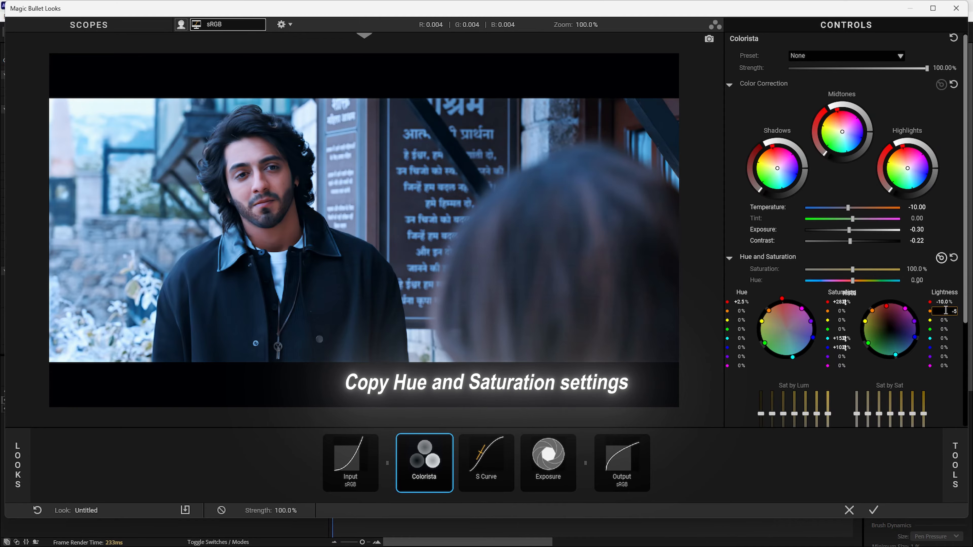
{"action": "type", "text": "5"}
{"action": "key", "text": "Return"}
Set Colorista's cyan and blue lightness values to 6% each.
{"action": "left_click", "coordinate": [947, 340]}
{"action": "type", "text": "6"}
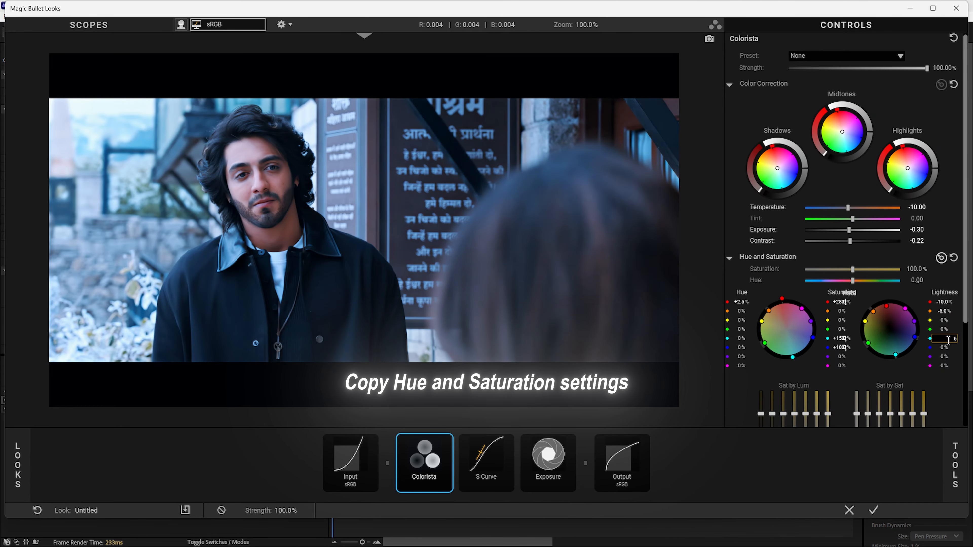
{"action": "key", "text": "Return"}
{"action": "left_click", "coordinate": [946, 348]}
{"action": "type", "text": "6"}
{"action": "key", "text": "Return"}
Select the S Curve tool and set its white point to 0.894.
{"action": "left_click", "coordinate": [538, 463]}
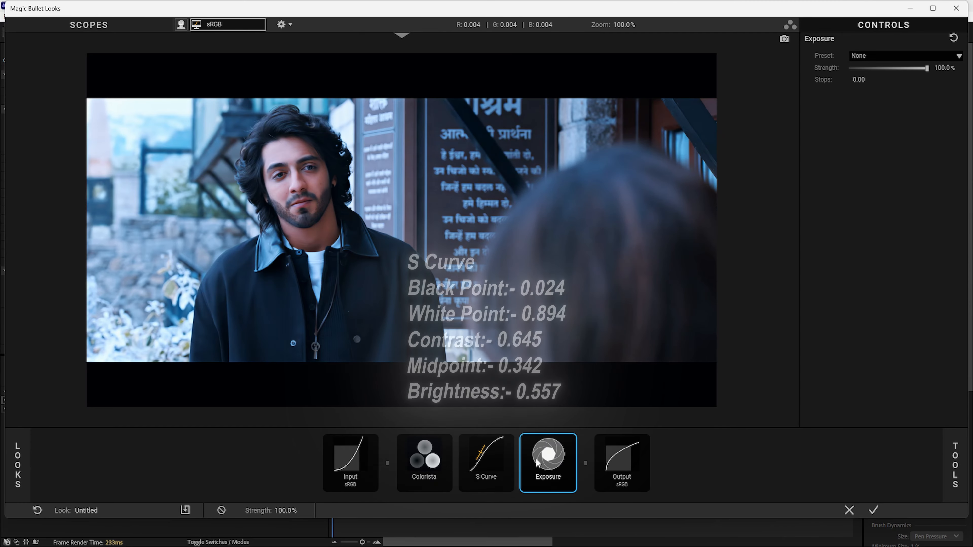
{"action": "left_click", "coordinate": [486, 463]}
{"action": "left_click", "coordinate": [868, 247]}
{"action": "type", "text": "0."}
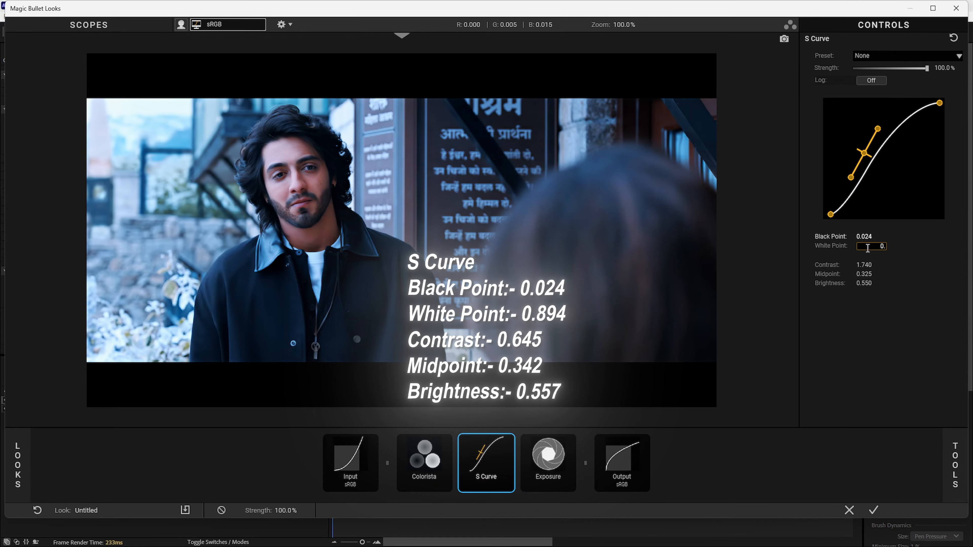
{"action": "type", "text": "894"}
{"action": "key", "text": "Return"}
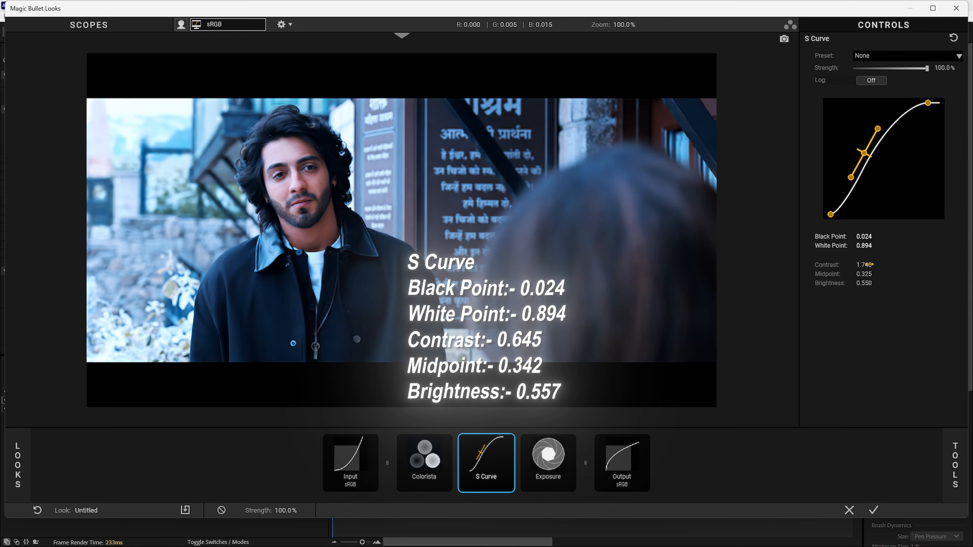
Set the S Curve's contrast to 0.645, midpoint to 0.342 and brightness to 0.557.
{"action": "left_click", "coordinate": [871, 265]}
{"action": "type", "text": "0.645"}
{"action": "key", "text": "Return"}
{"action": "left_click", "coordinate": [868, 276]}
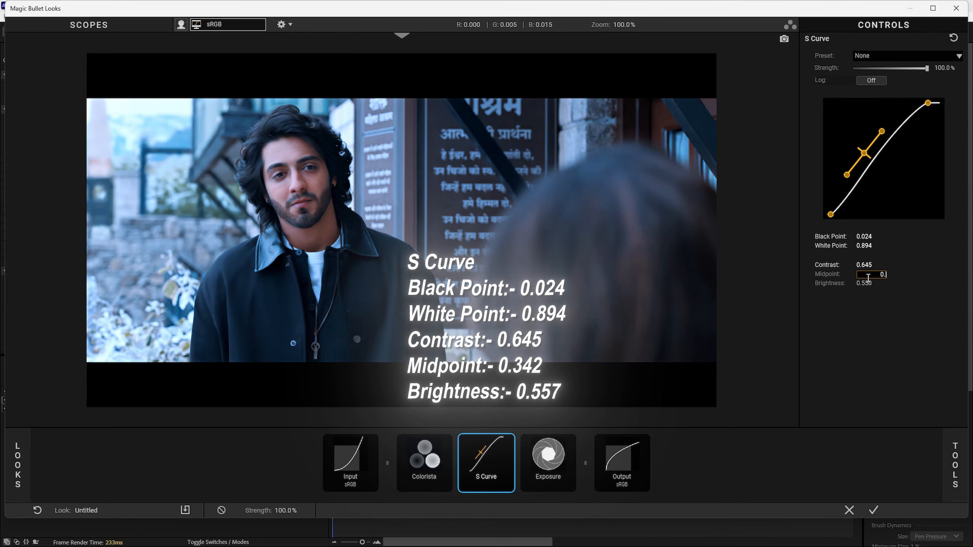
{"action": "type", "text": "0.342"}
{"action": "key", "text": "Return"}
{"action": "left_click", "coordinate": [872, 285]}
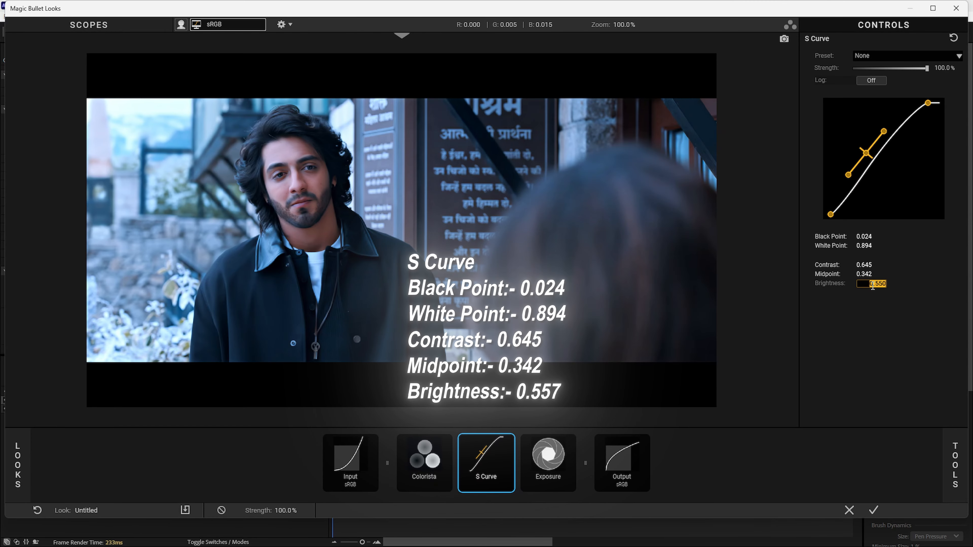
{"action": "type", "text": "0.557"}
{"action": "key", "text": "Return"}
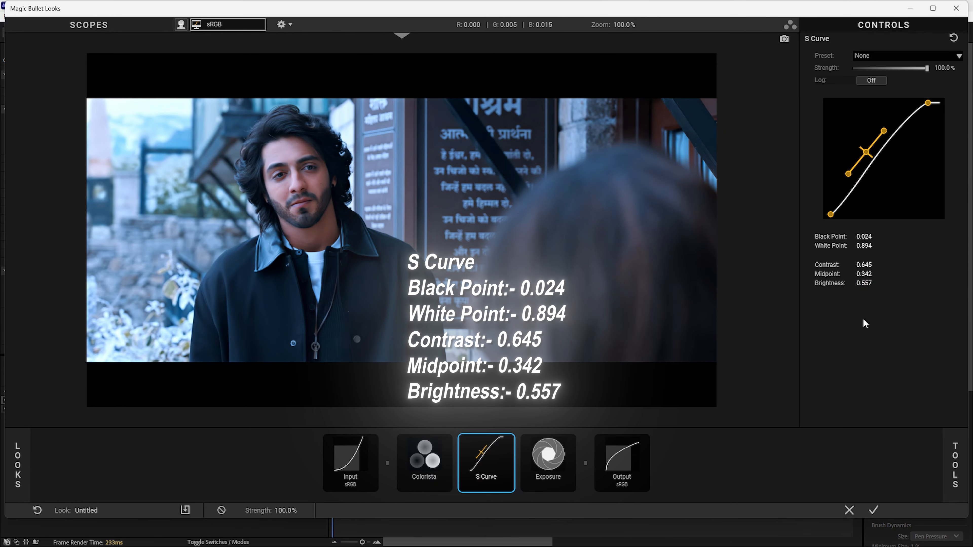
Set the Exposure tool's stops to 0.10.
{"action": "left_click", "coordinate": [554, 451]}
{"action": "left_click", "coordinate": [856, 81]}
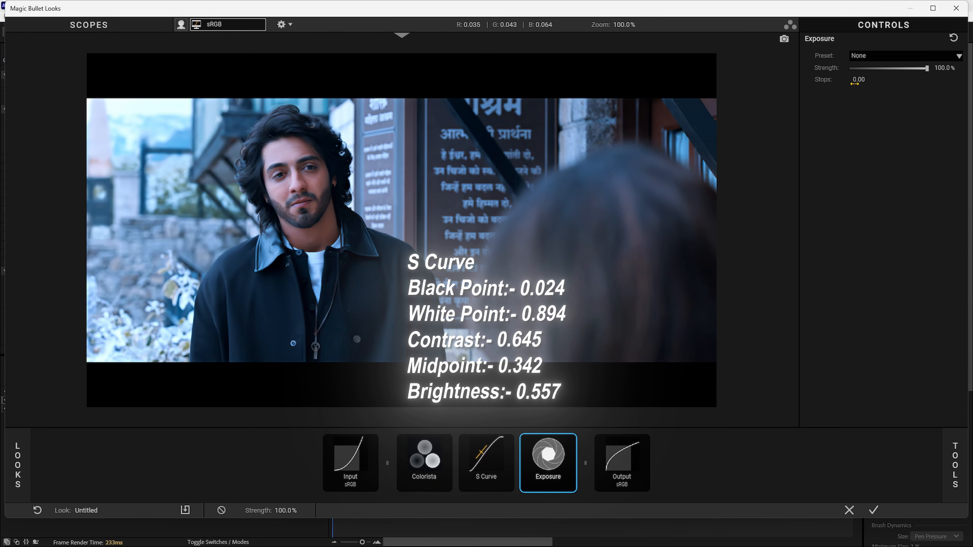
{"action": "type", "text": "10"}
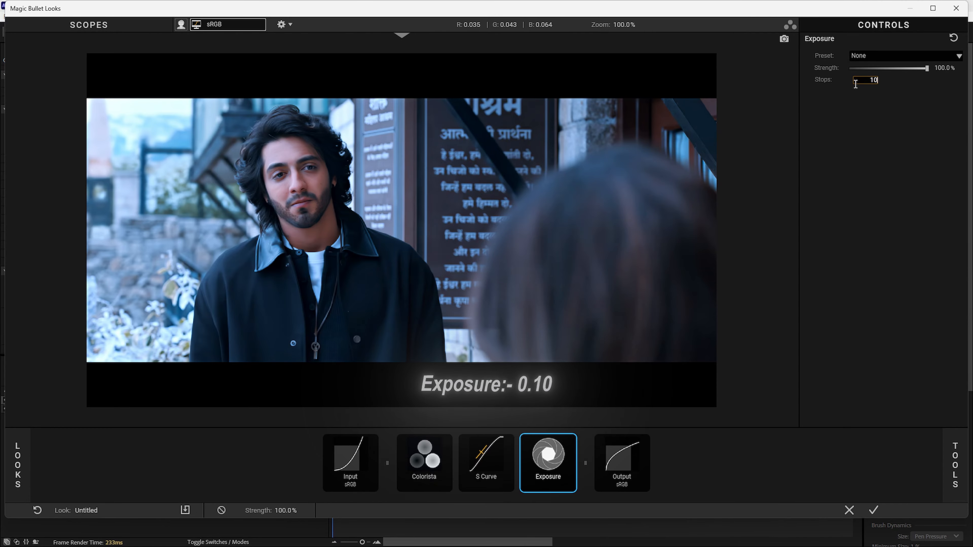
{"action": "key", "text": "Return"}
{"action": "left_click", "coordinate": [855, 81]}
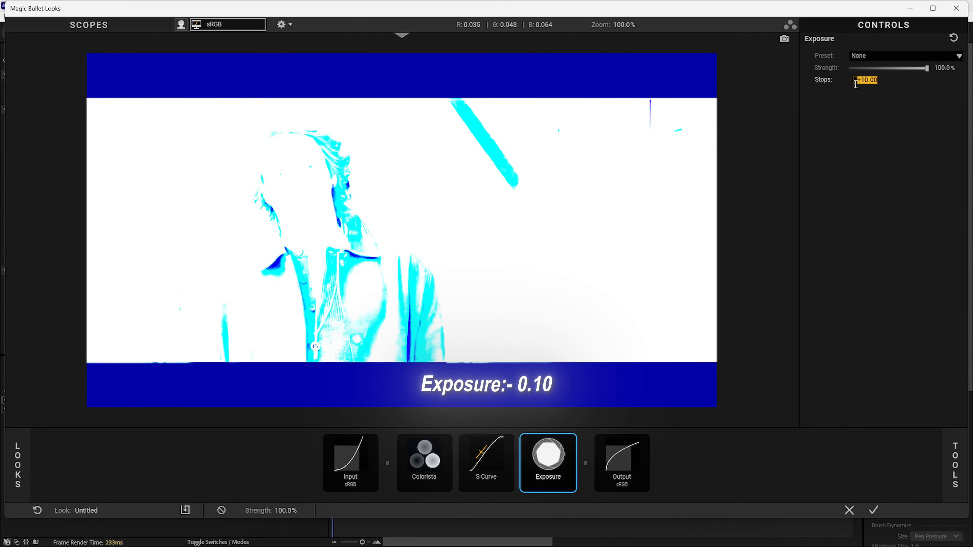
{"action": "type", "text": "0.10"}
{"action": "key", "text": "Return"}
Review the Colorista settings once more and apply the finished look to the adjustment layer.
{"action": "left_click", "coordinate": [424, 458]}
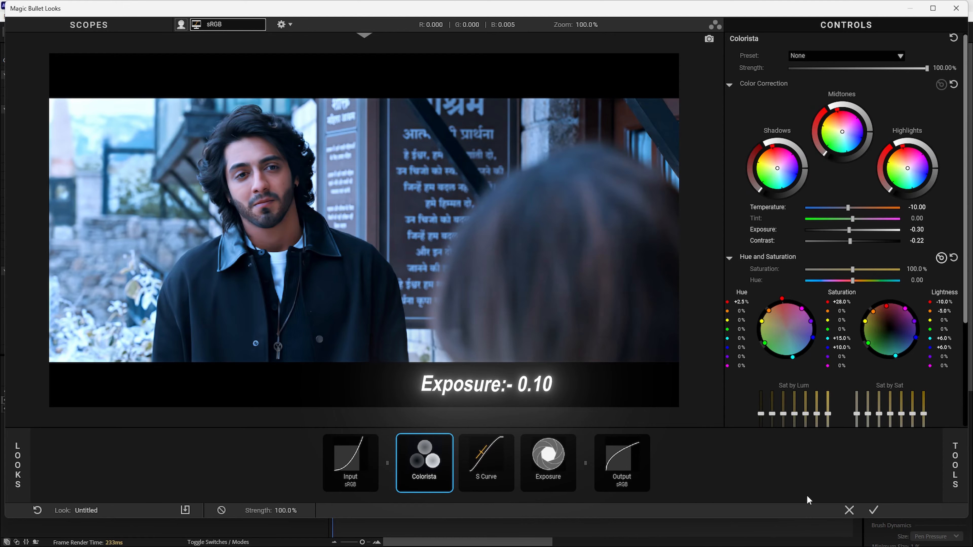
{"action": "left_click", "coordinate": [879, 509]}
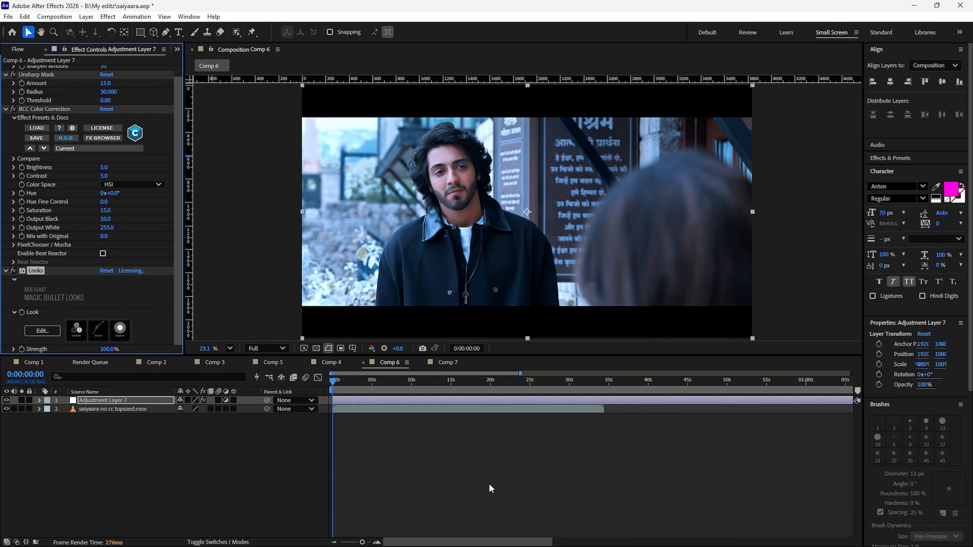
Check the graded frame in an enlarged composition view, restore the layout and preview the footage.
{"action": "key", "text": "grave"}
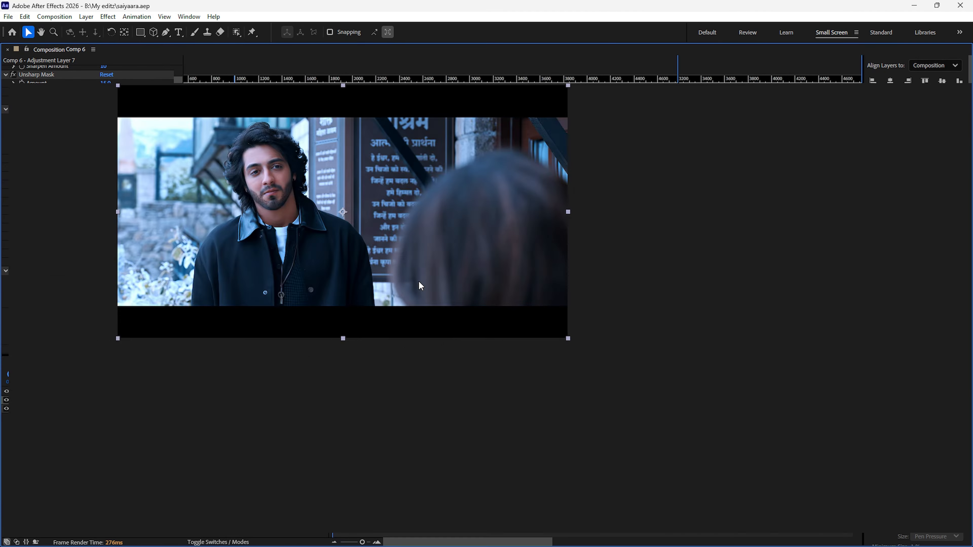
{"action": "key", "text": "grave"}
{"action": "key", "text": "space"}
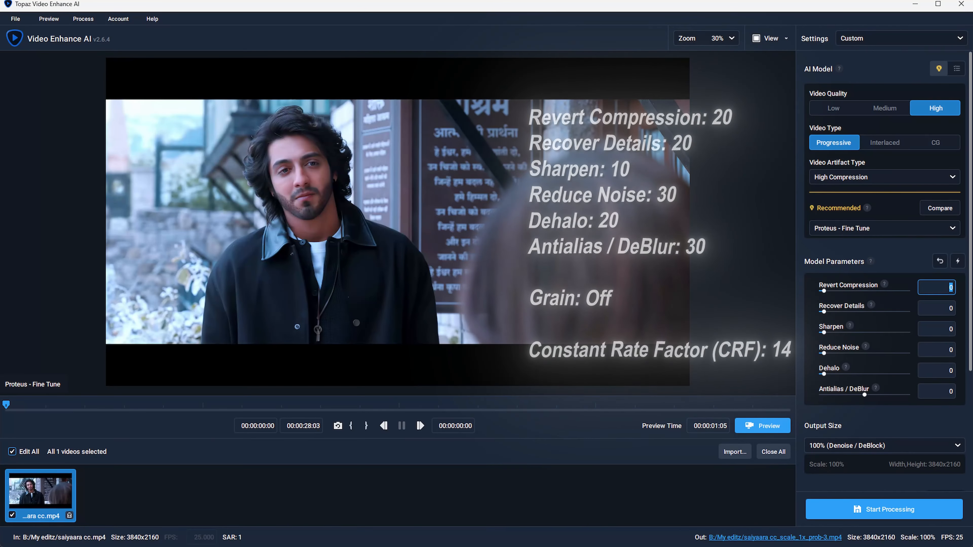
In Topaz Video Enhance AI, set Revert Compression to 20, Recover Details to 20 and Sharpen to 10 for the Proteus model.
{"action": "type", "text": "20"}
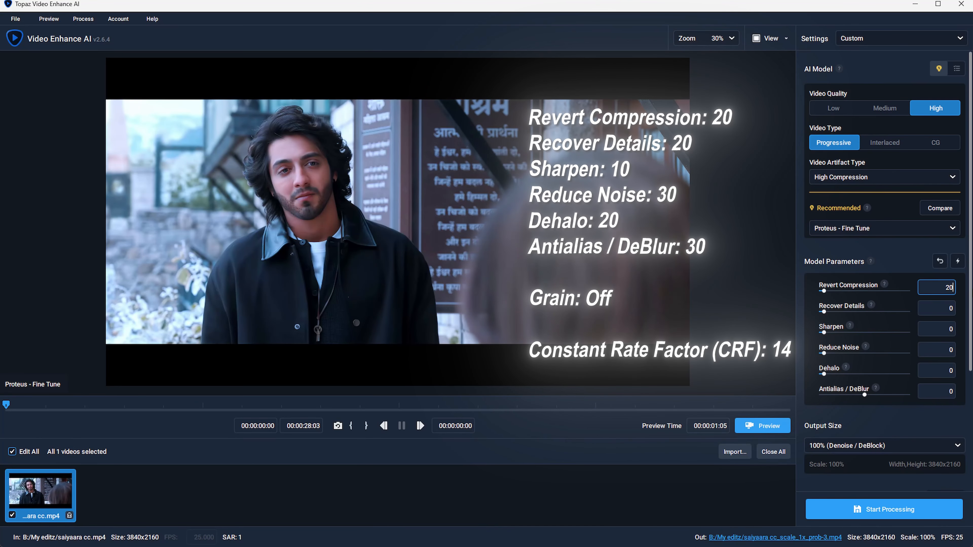
{"action": "left_click", "coordinate": [952, 309]}
{"action": "type", "text": "20"}
{"action": "left_click", "coordinate": [936, 332]}
{"action": "type", "text": "10"}
Set the Proteus model's Reduce Noise to 30, Dehalo to 20 and Antialias / DeBlur to 30.
{"action": "left_click", "coordinate": [943, 349]}
{"action": "type", "text": "30"}
{"action": "left_click", "coordinate": [953, 369]}
{"action": "type", "text": "20"}
{"action": "left_click", "coordinate": [953, 391]}
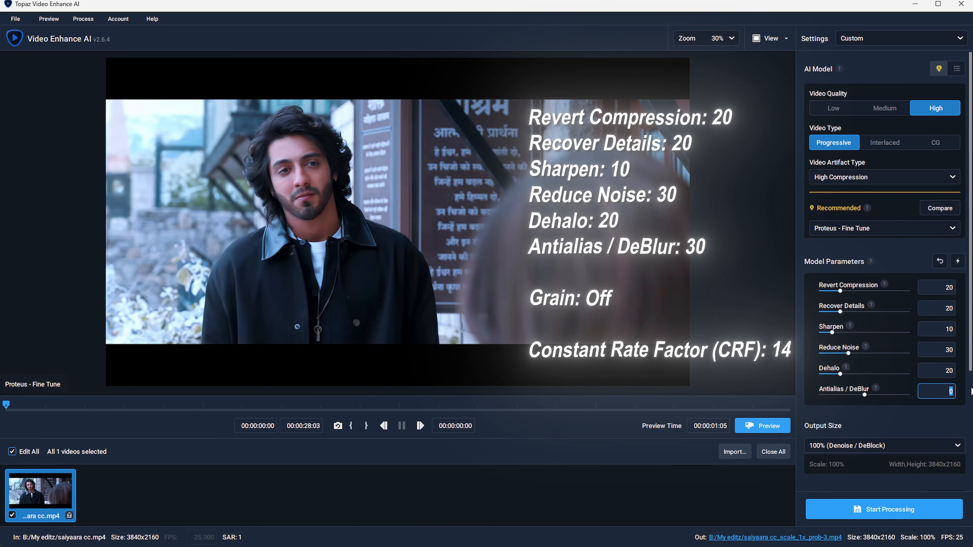
{"action": "type", "text": "30"}
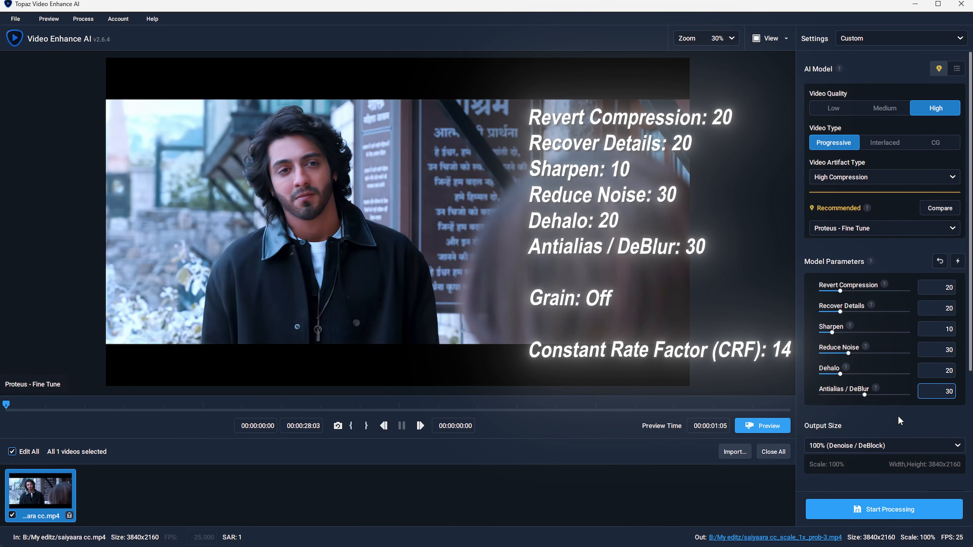